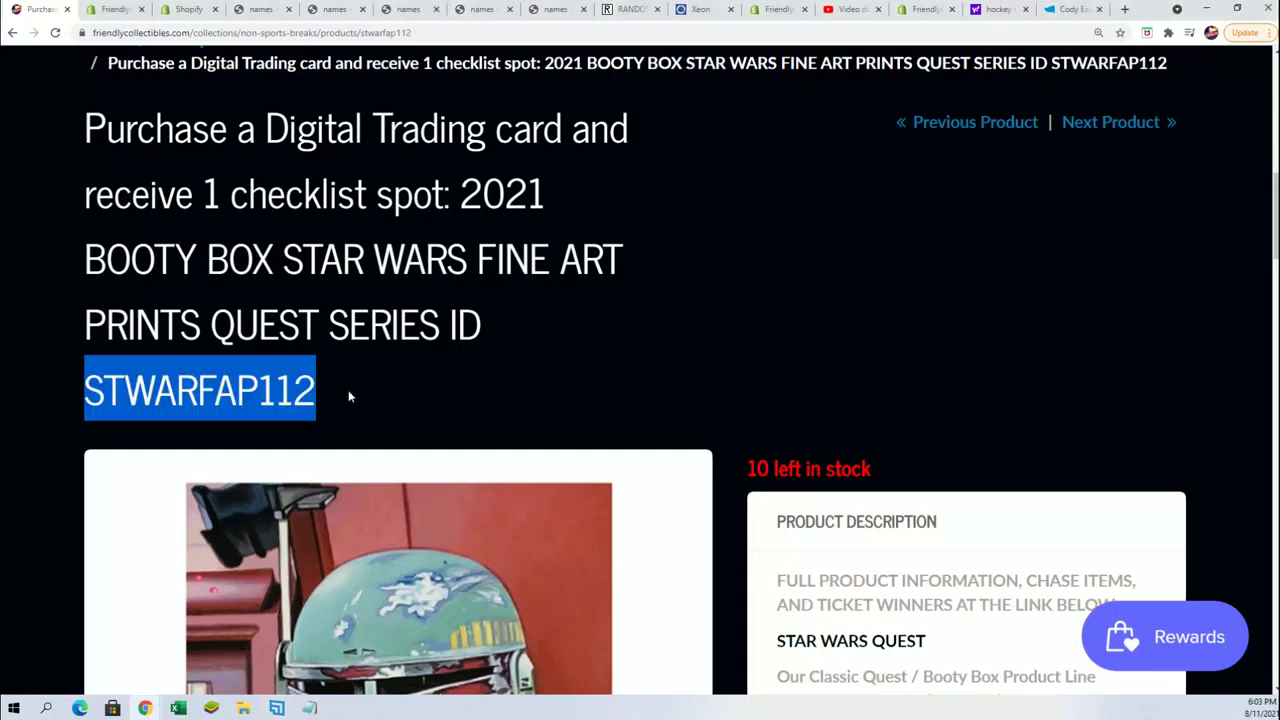
Review the STWARFAP112 Star Wars Quest listing down to its $14.99 price, then bring up the RANDOM.ORG results
scroll(540, 430, down, 3)
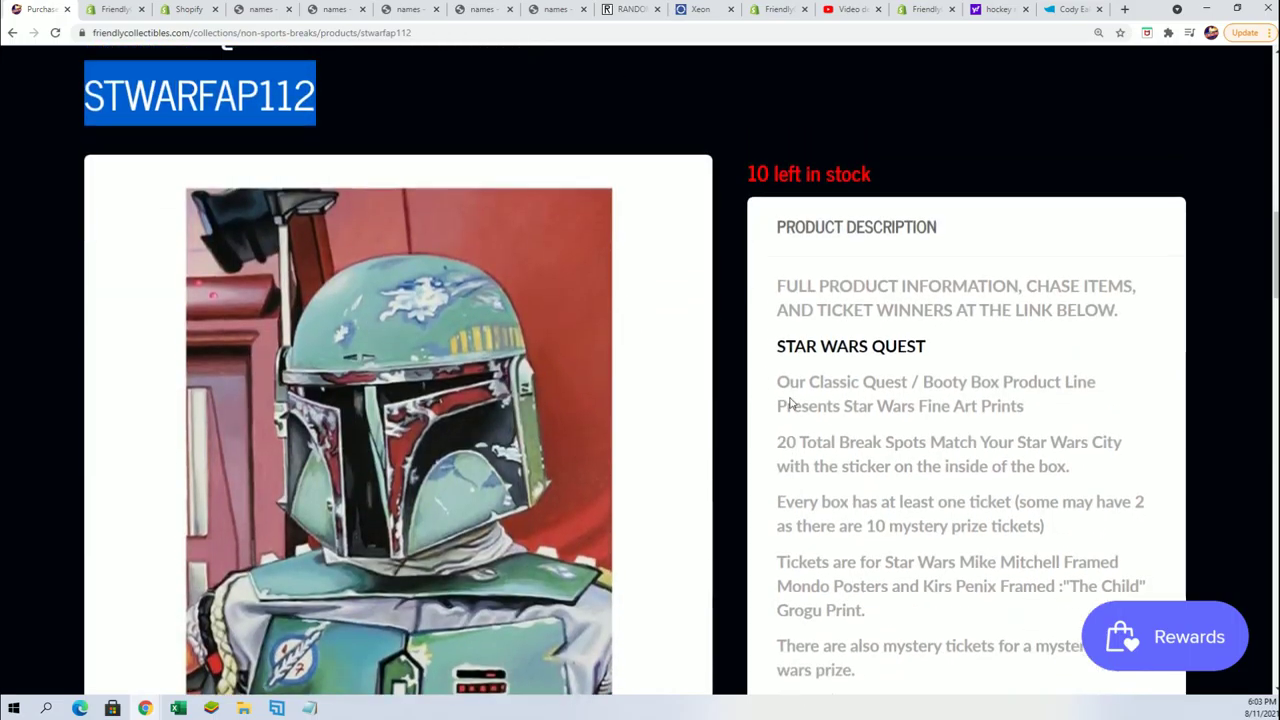
scroll(786, 403, up, 3)
scroll(905, 200, down, 20)
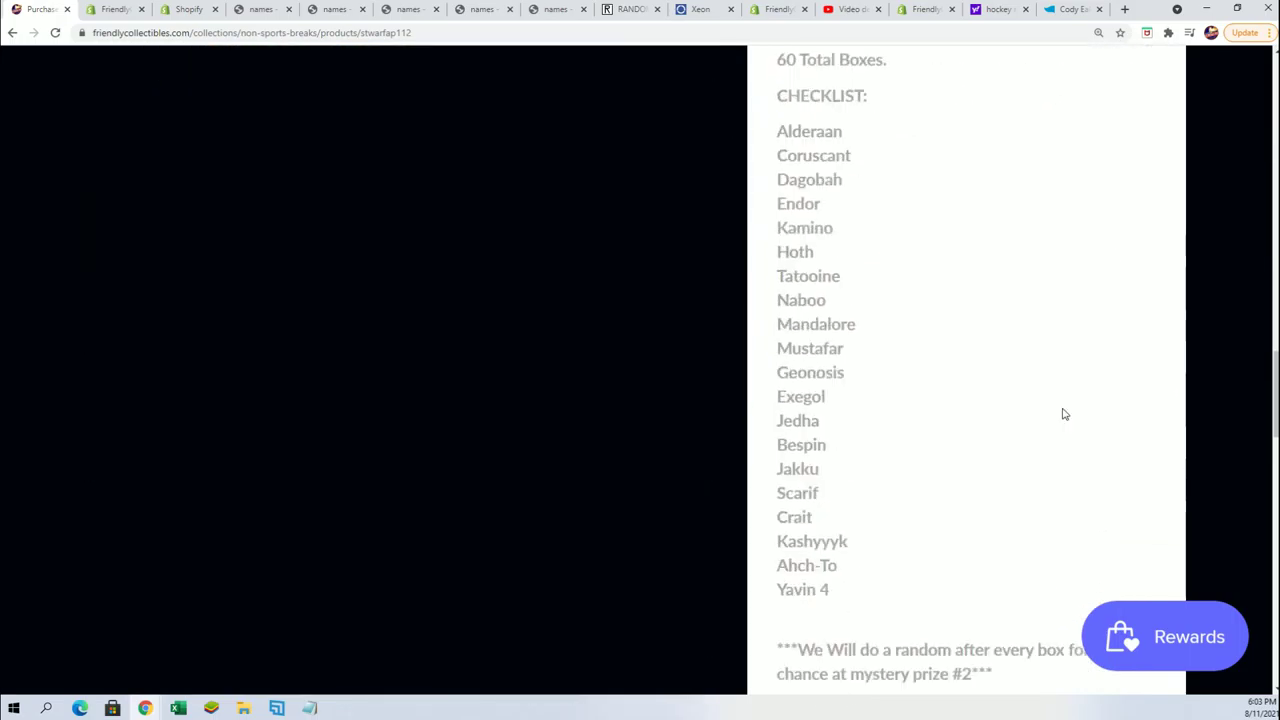
scroll(1040, 420, up, 4)
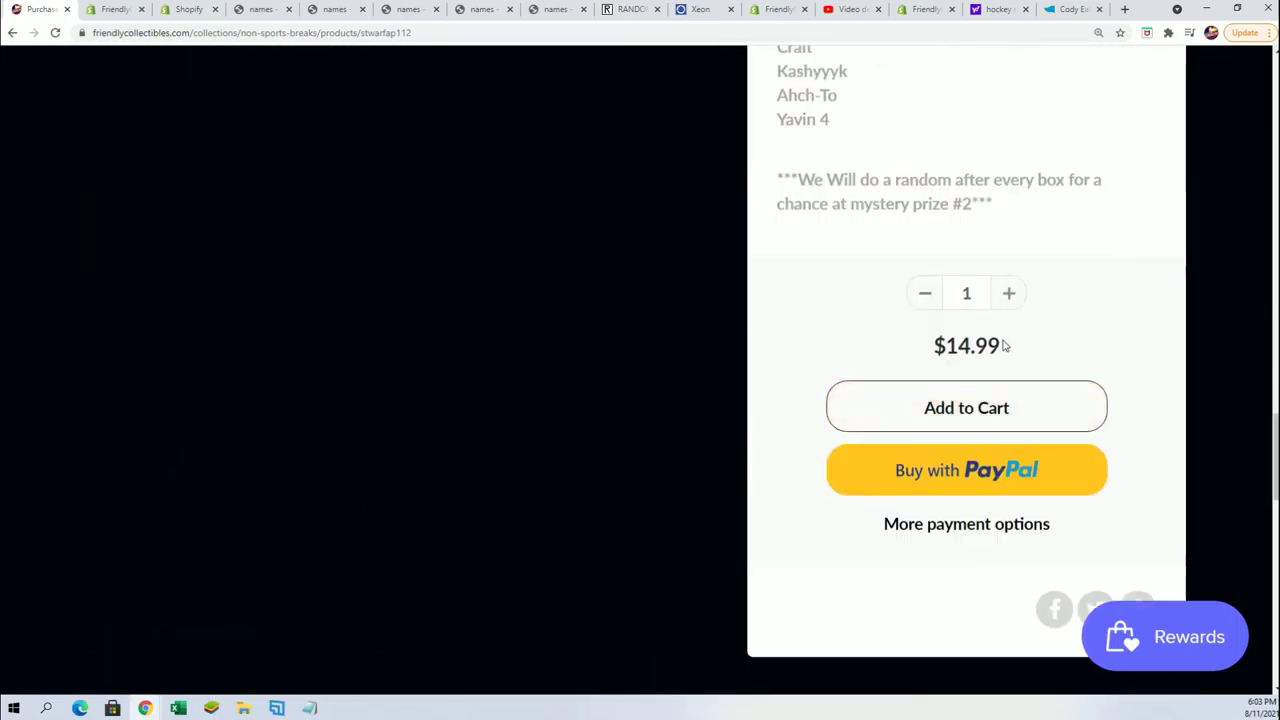
drag(1005, 347, 917, 313)
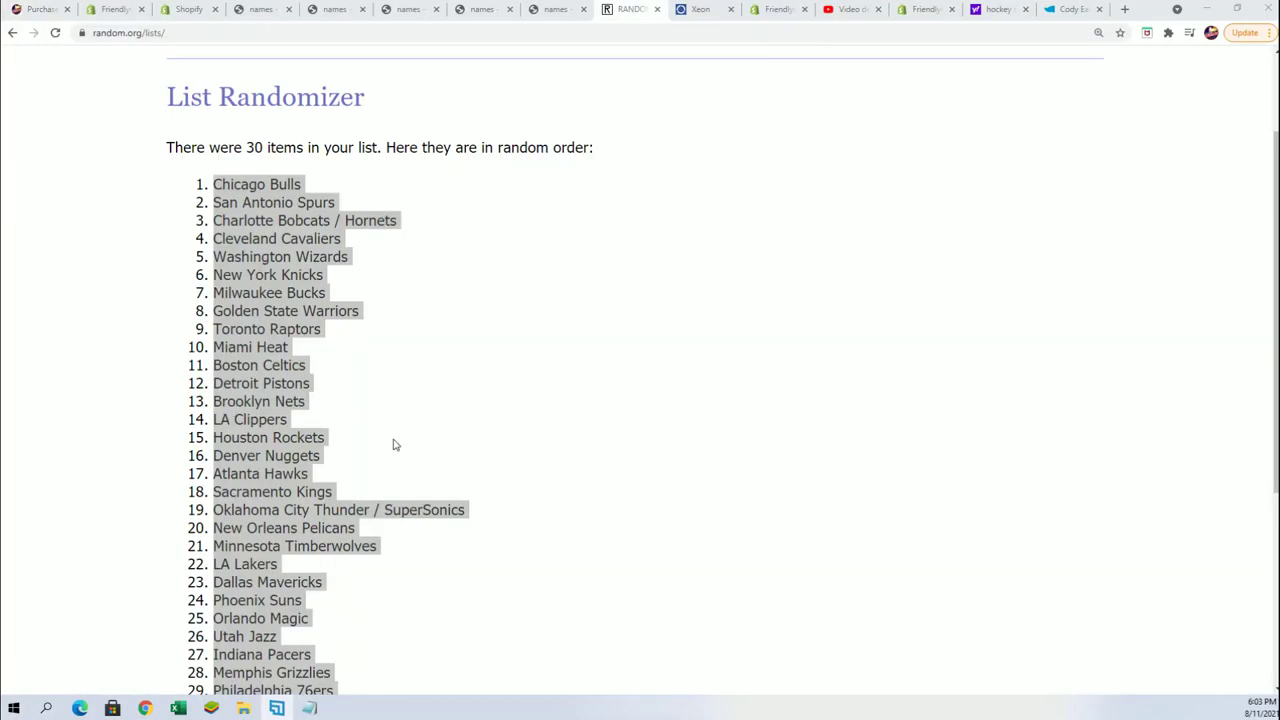
Open a fresh List Randomizer form and bring up the owner list in Notepad
scroll(394, 443, up, 2)
click(472, 107)
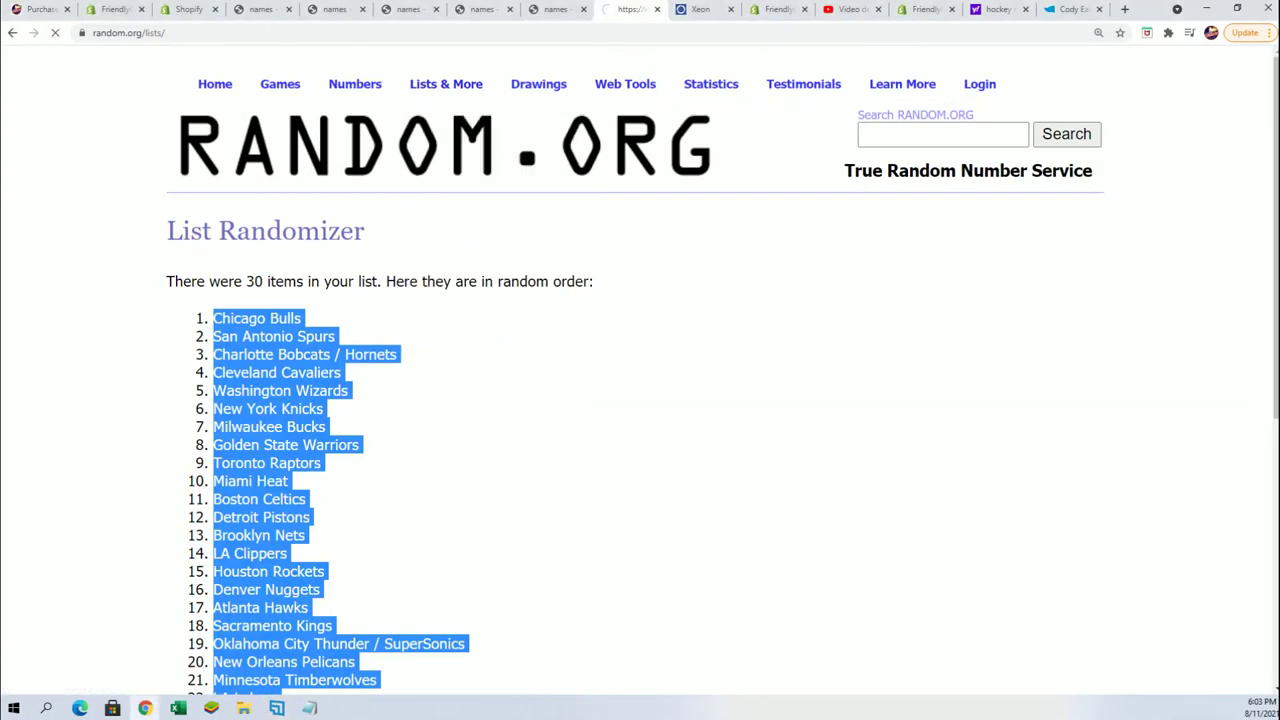
key(alt+Tab)
click(728, 194)
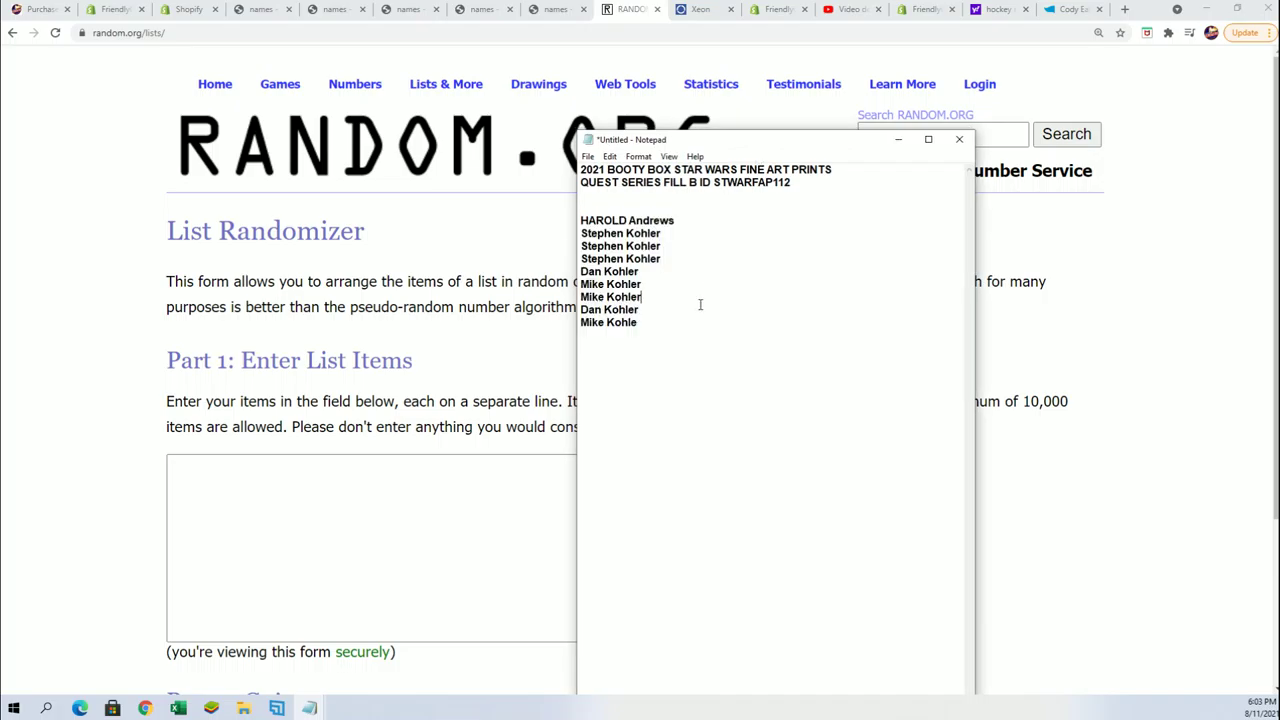
drag(697, 184, 635, 184)
Paste four more names below the owner list and add the missing 'r' to the last name
key(alt+Tab)
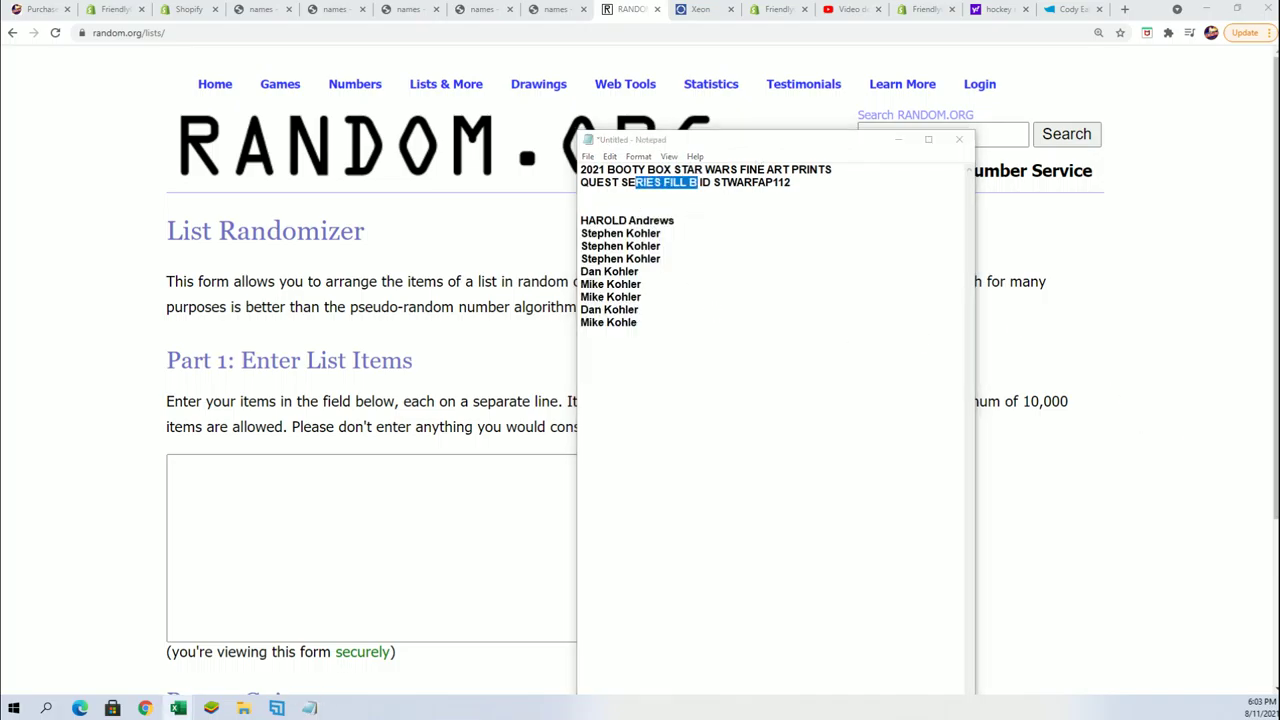
click(705, 337)
key(ctrl+v)
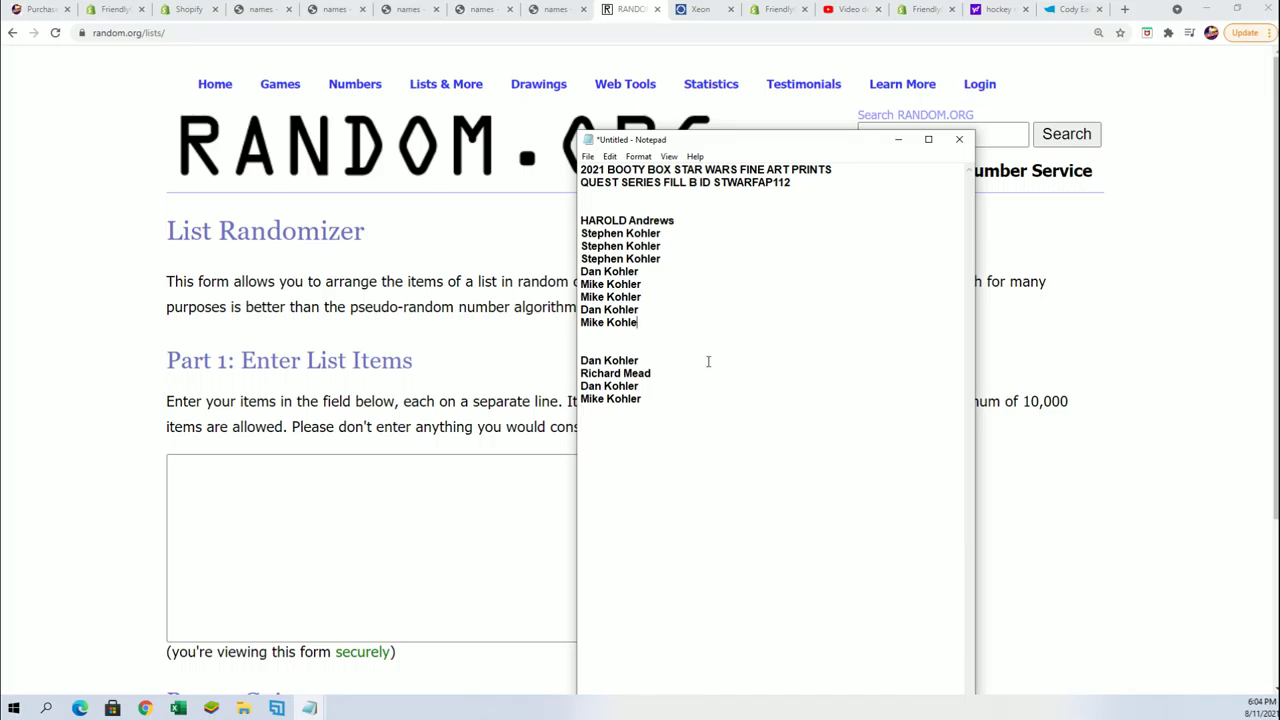
text(r)
key(Return)
key(Return)
key(Return)
Copy the nine owner names and ready the RANDOM.ORG list field for pasting
mouse_move(671, 323)
mouse_down()
mouse_move(563, 243)
mouse_move(561, 226)
mouse_up()
right_click(590, 236)
click(640, 281)
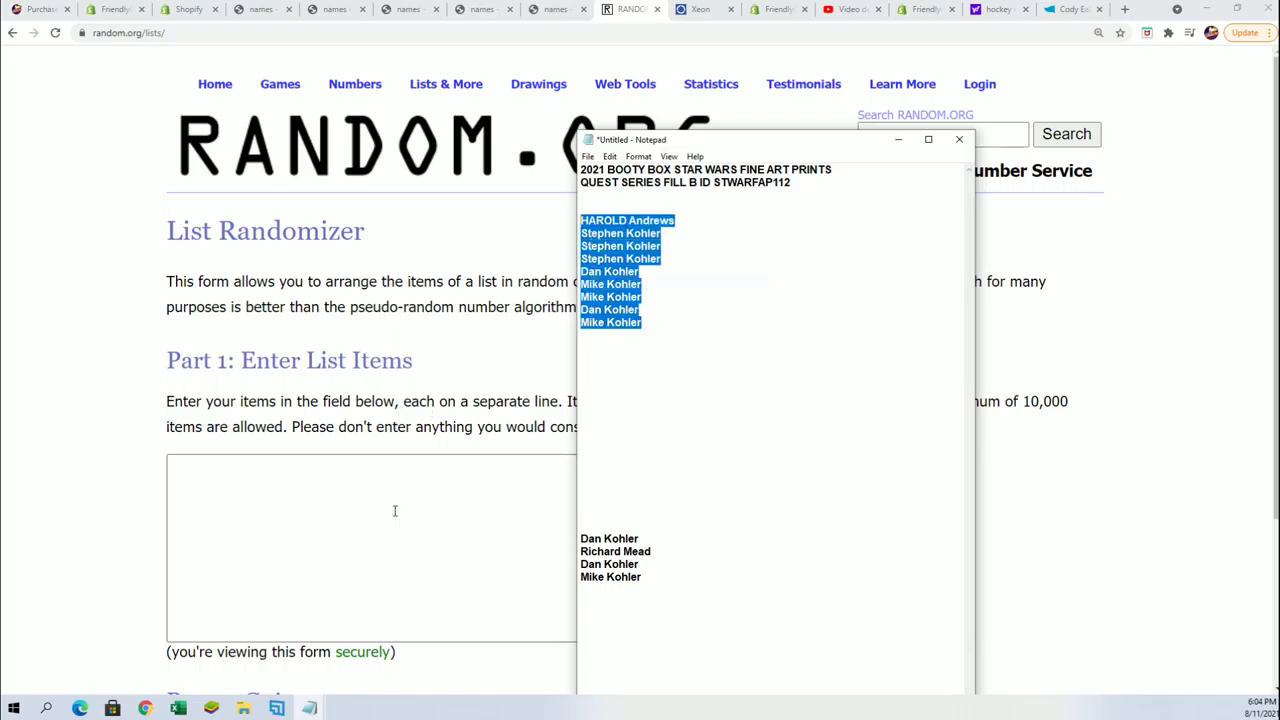
click(287, 485)
right_click(278, 474)
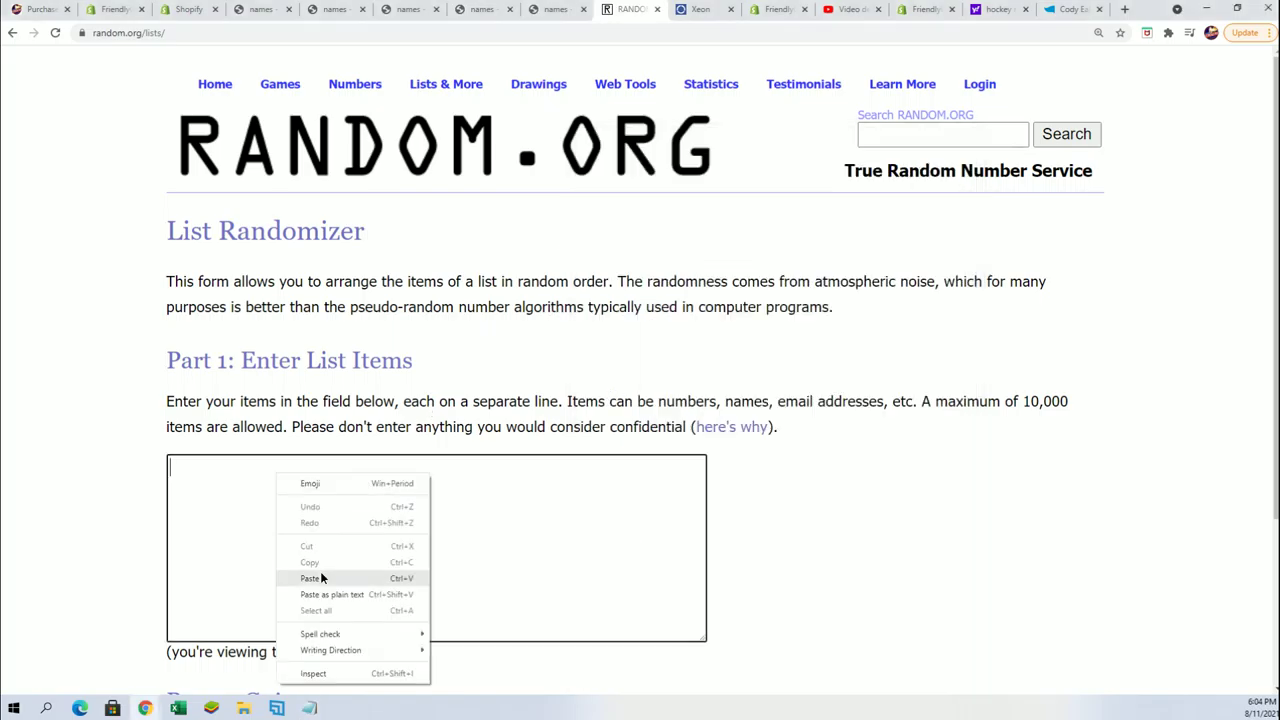
Paste the nine owner names into the list box, randomize them, and shuffle again
click(310, 578)
scroll(123, 591, down, 2)
click(172, 551)
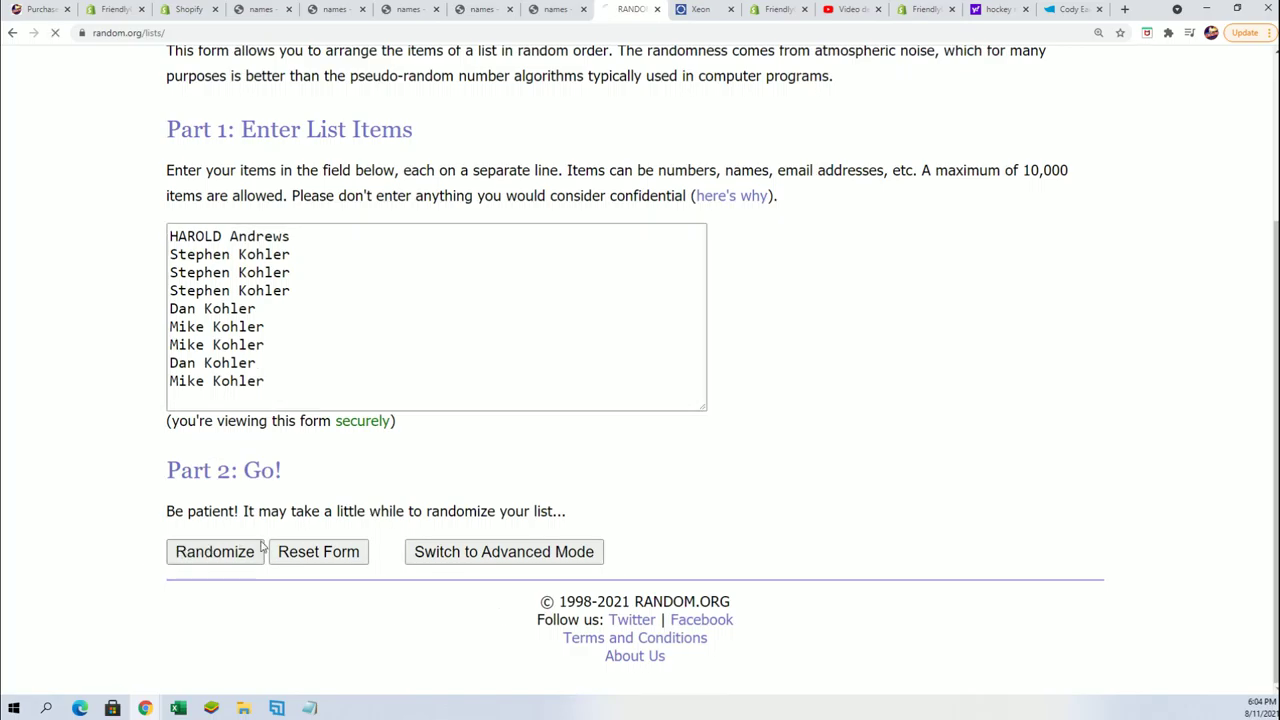
scroll(220, 523, down, 2)
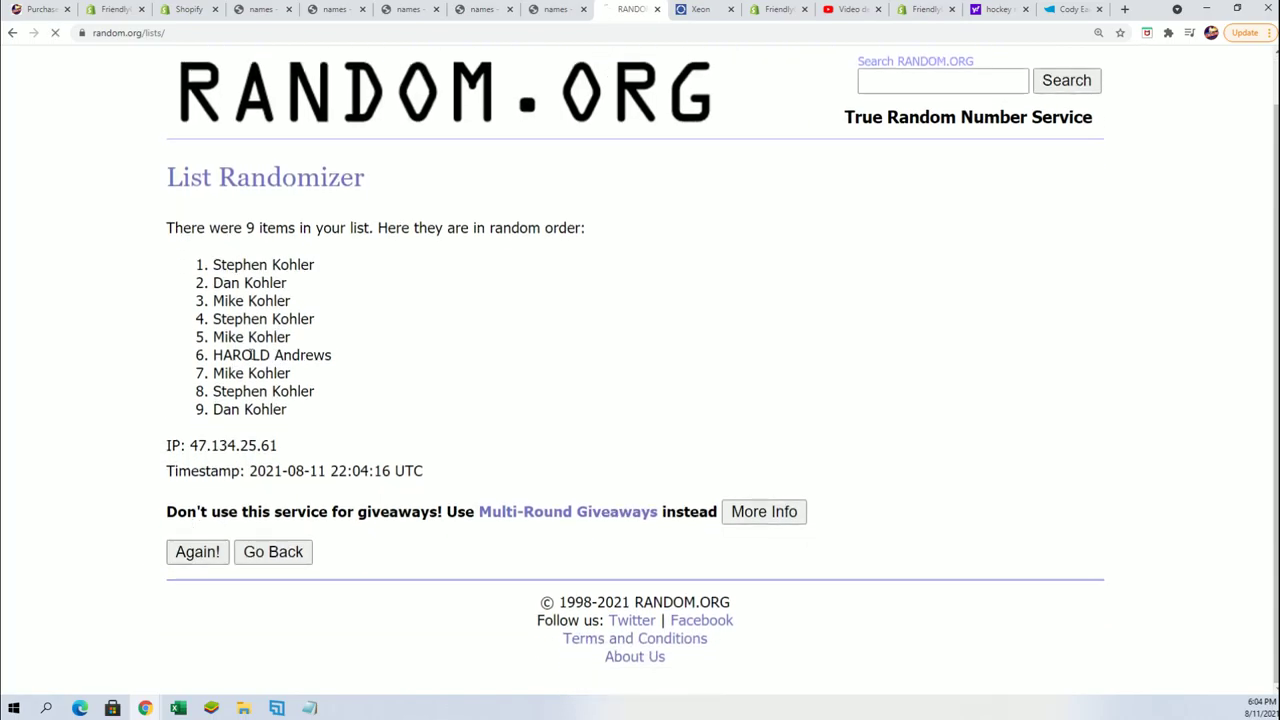
scroll(163, 563, down, 2)
click(180, 552)
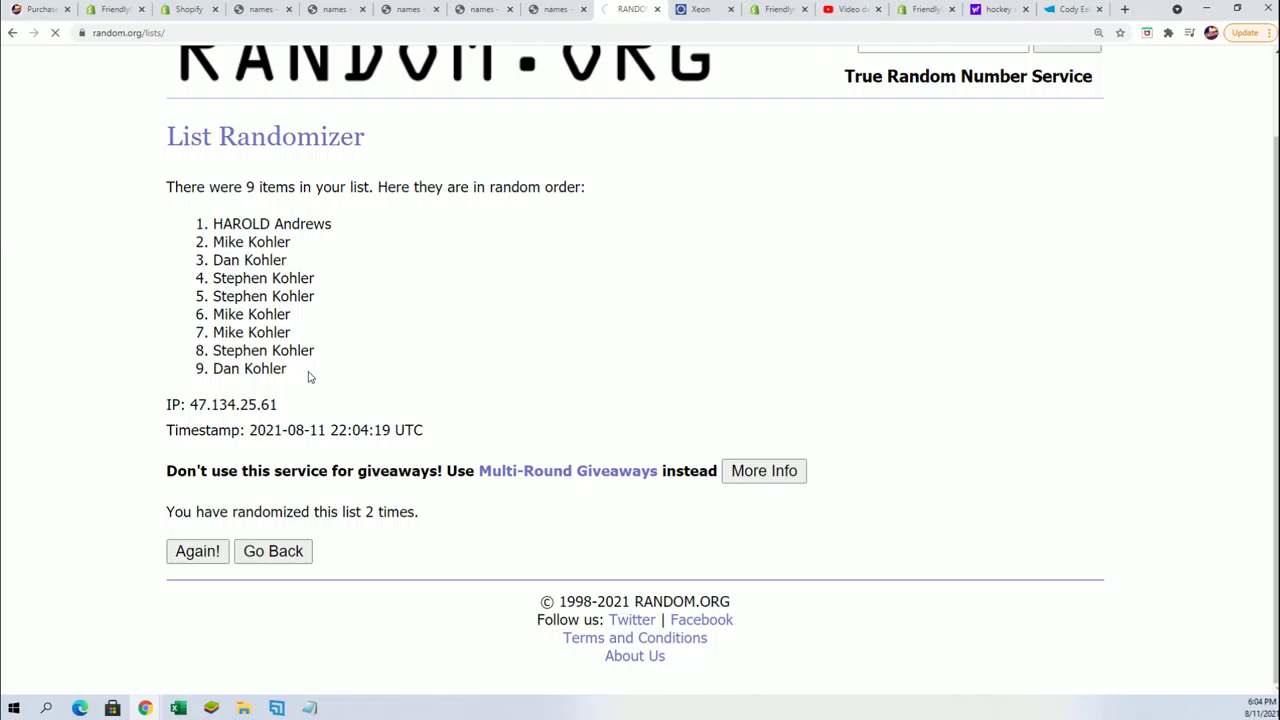
Keep shuffling through the seventh randomization, then select the top four names
click(195, 557)
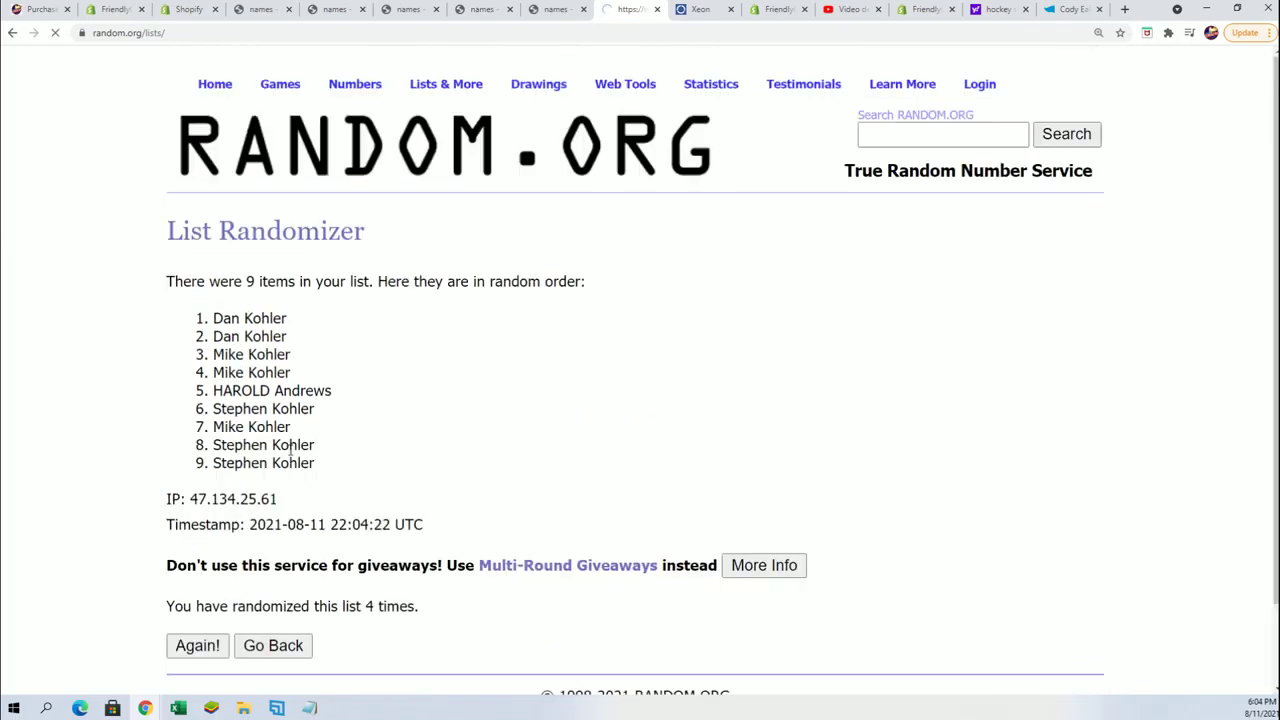
scroll(290, 450, down, 2)
click(195, 550)
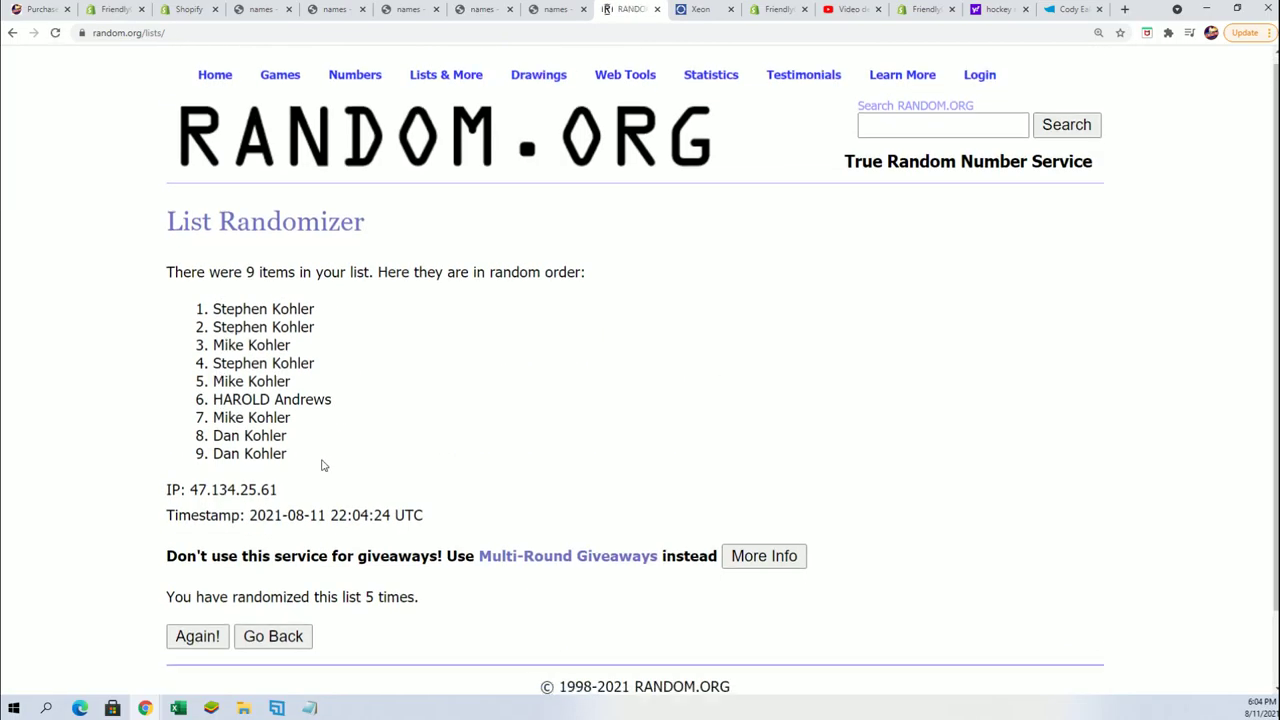
scroll(322, 465, down, 2)
click(209, 551)
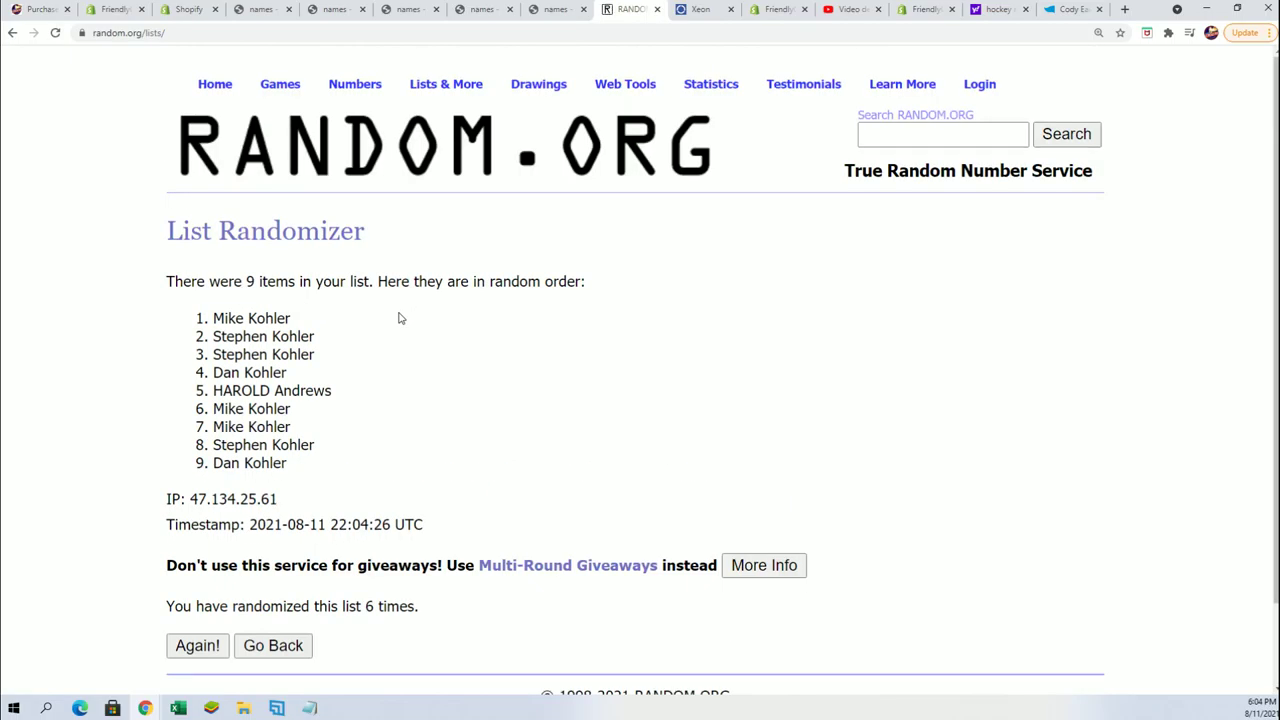
scroll(410, 335, down, 2)
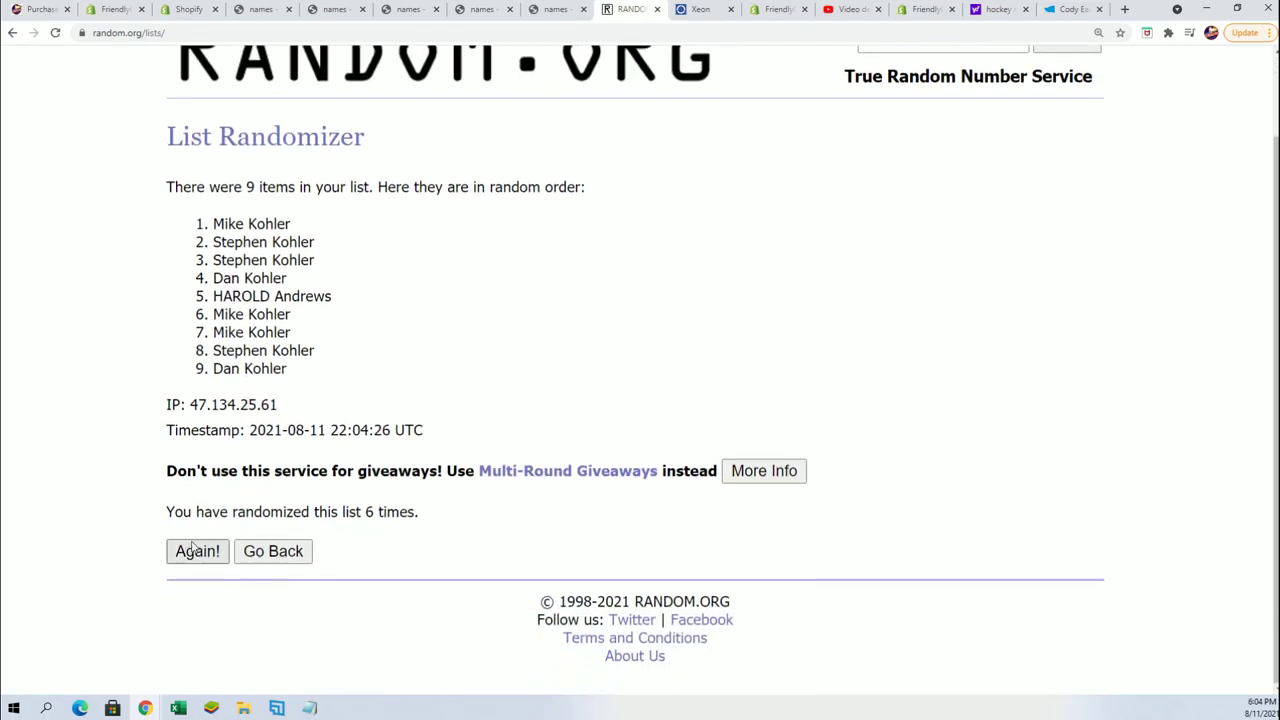
click(195, 550)
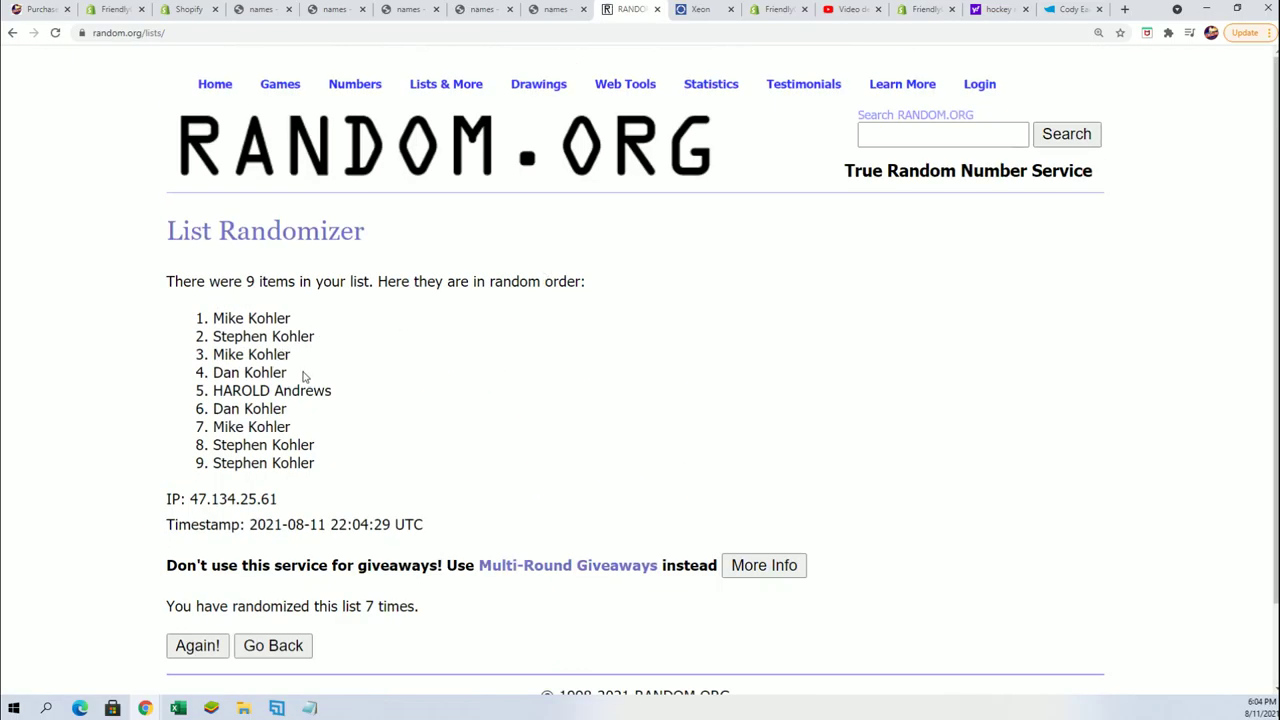
drag(305, 375, 213, 318)
key(ctrl+c)
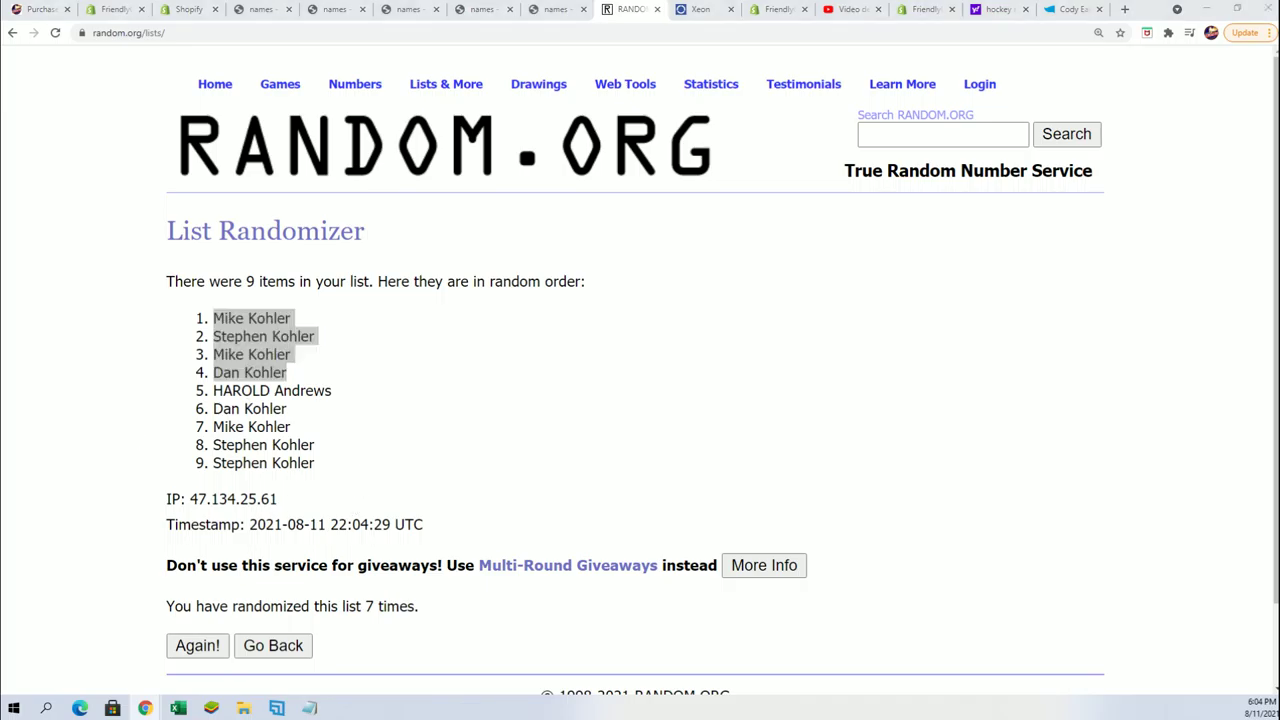
Paste the four winners from the seventh shuffle below Notepad's lower names, bringing it to eight
key(alt+Tab)
click(656, 592)
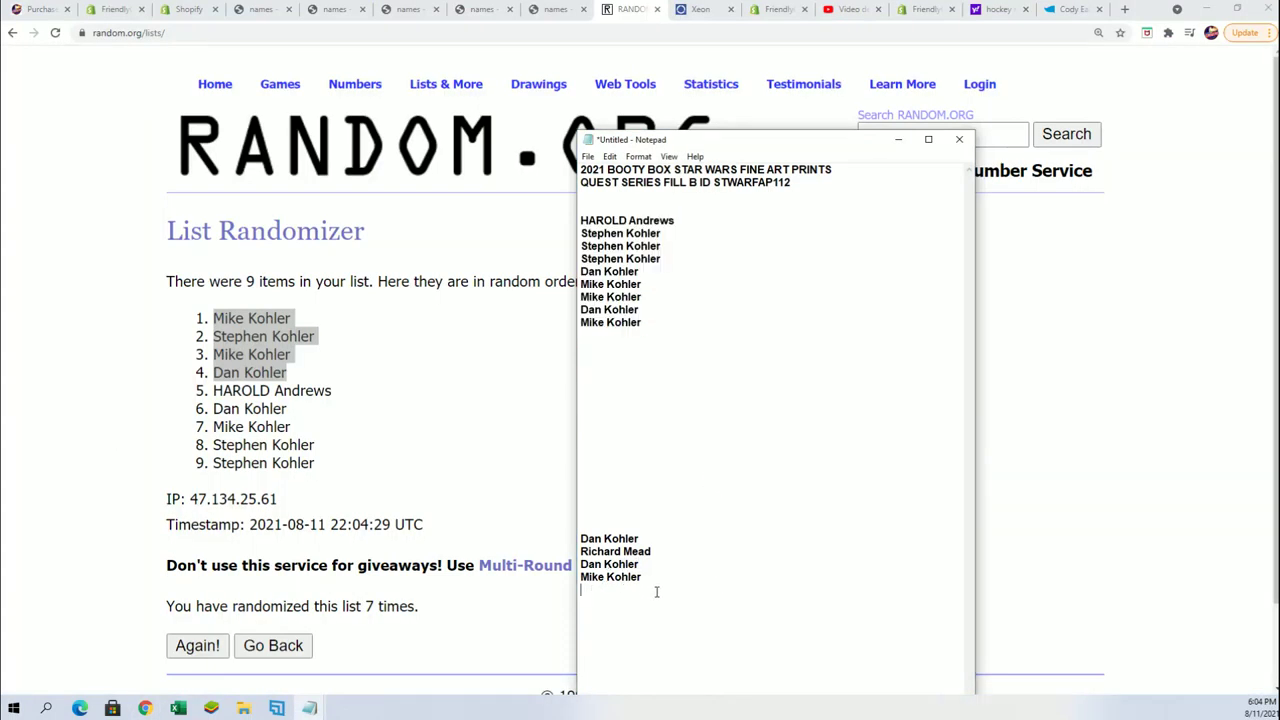
key(ctrl+v)
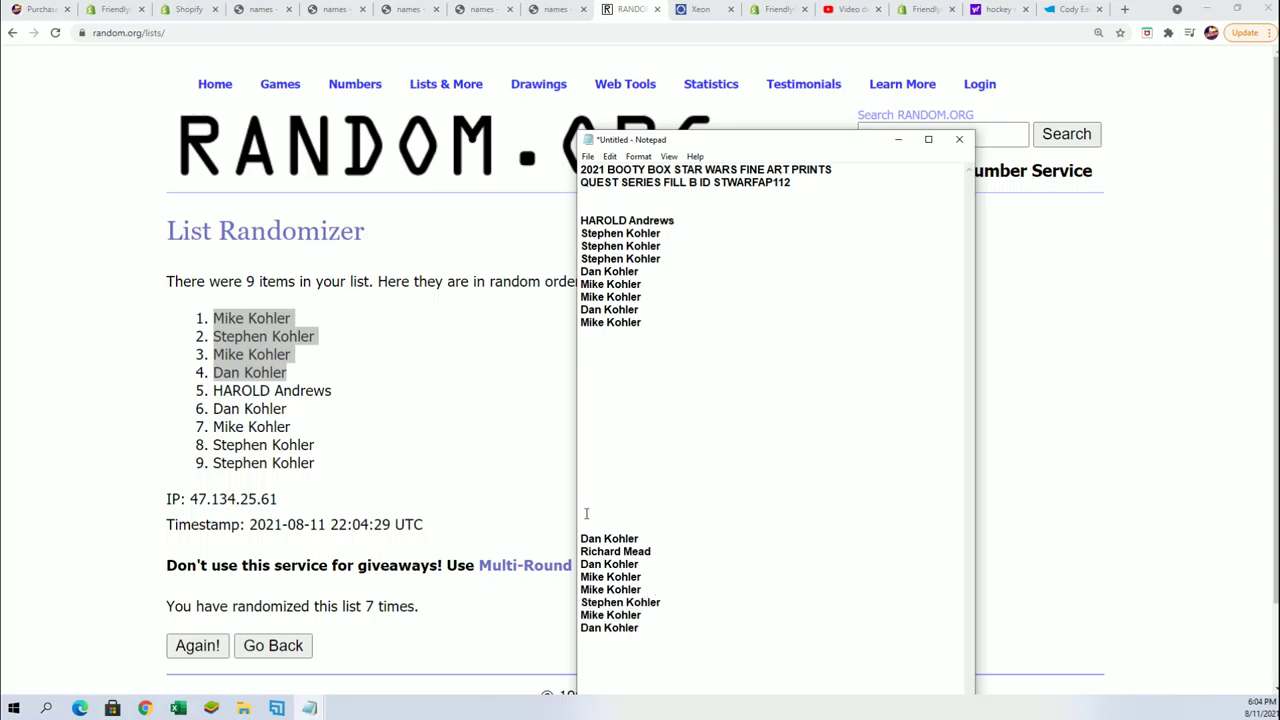
click(585, 526)
drag(701, 182, 620, 184)
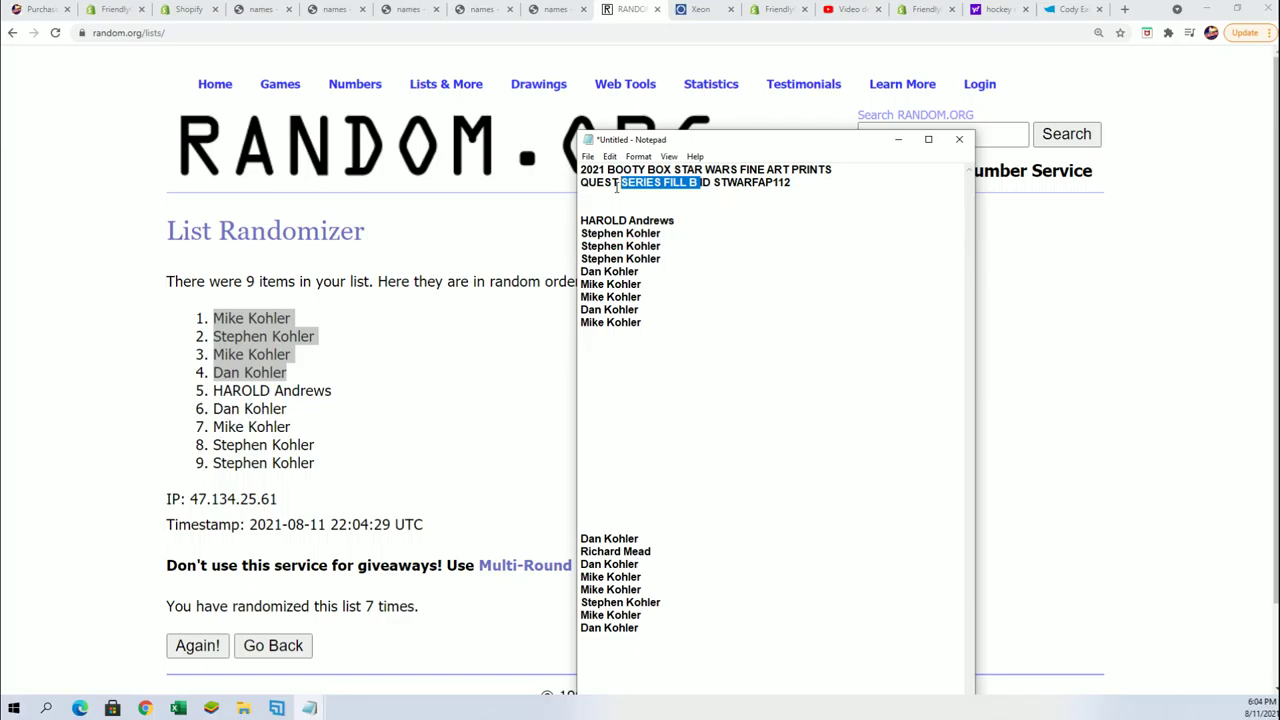
Return to the Star Wars Quest product page and check its 10 left in stock
click(45, 9)
scroll(463, 360, up, 5)
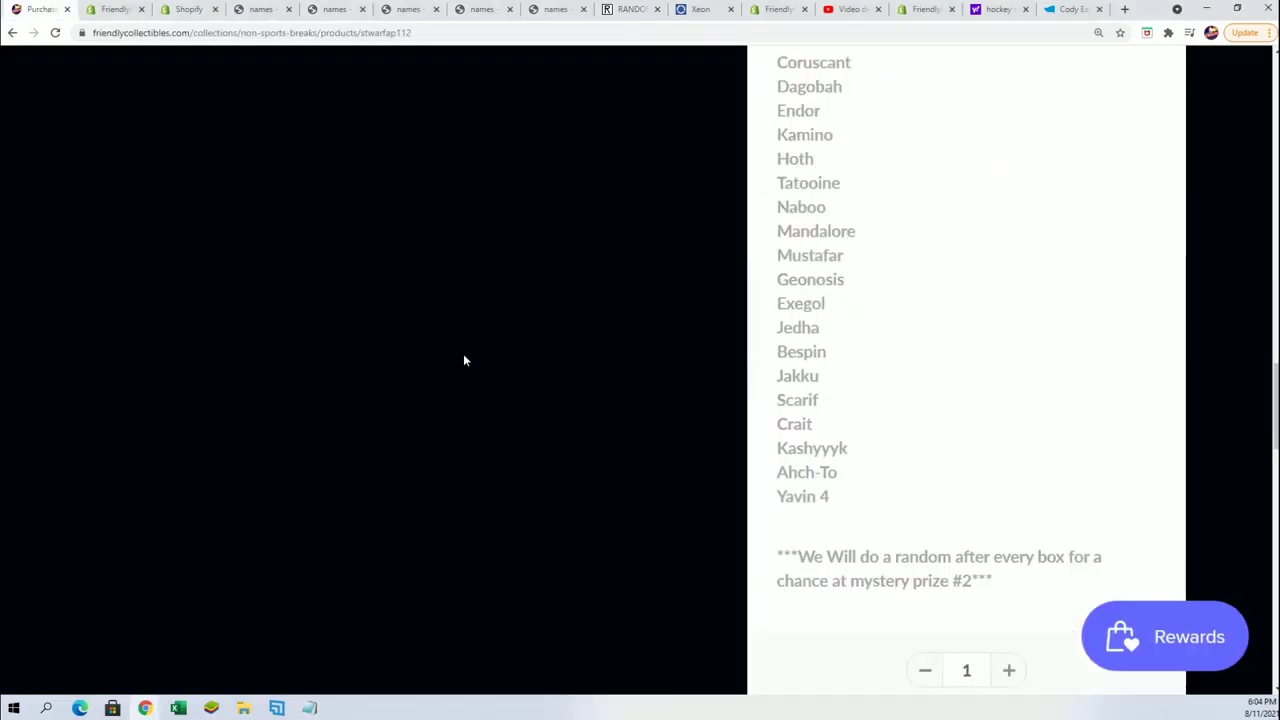
scroll(463, 360, up, 15)
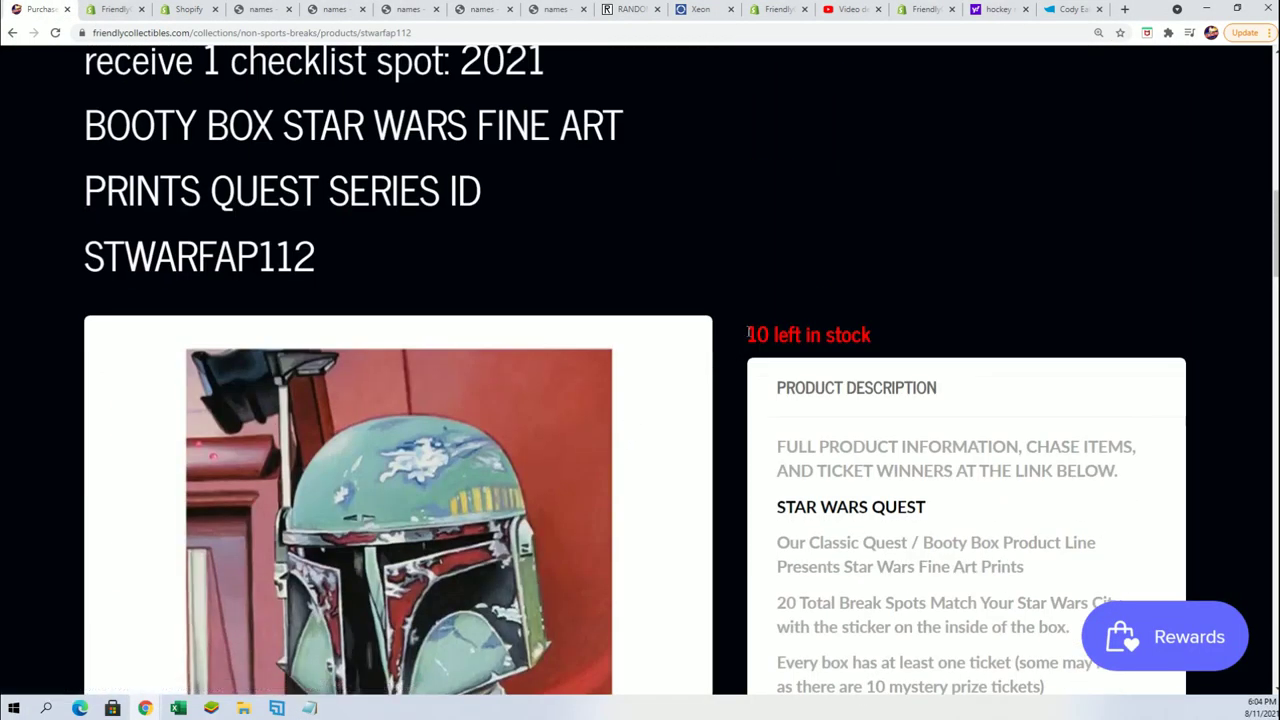
drag(749, 334, 1023, 349)
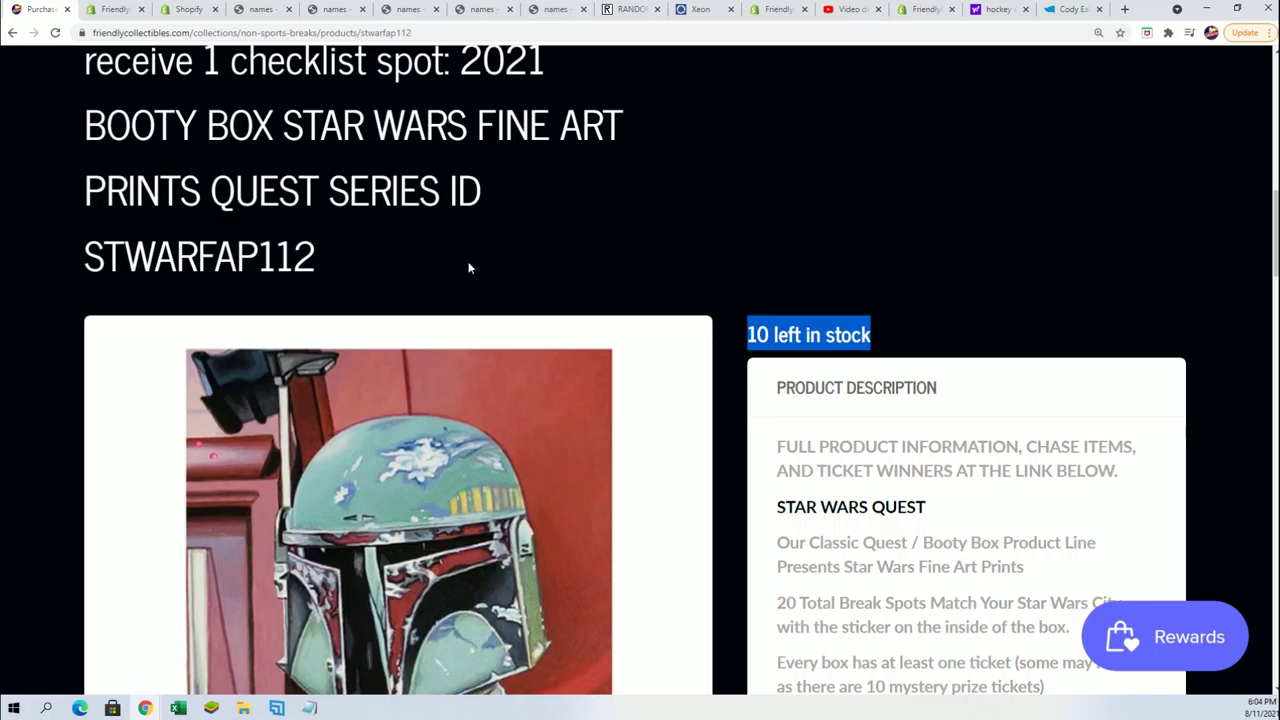
scroll(737, 378, down, 12)
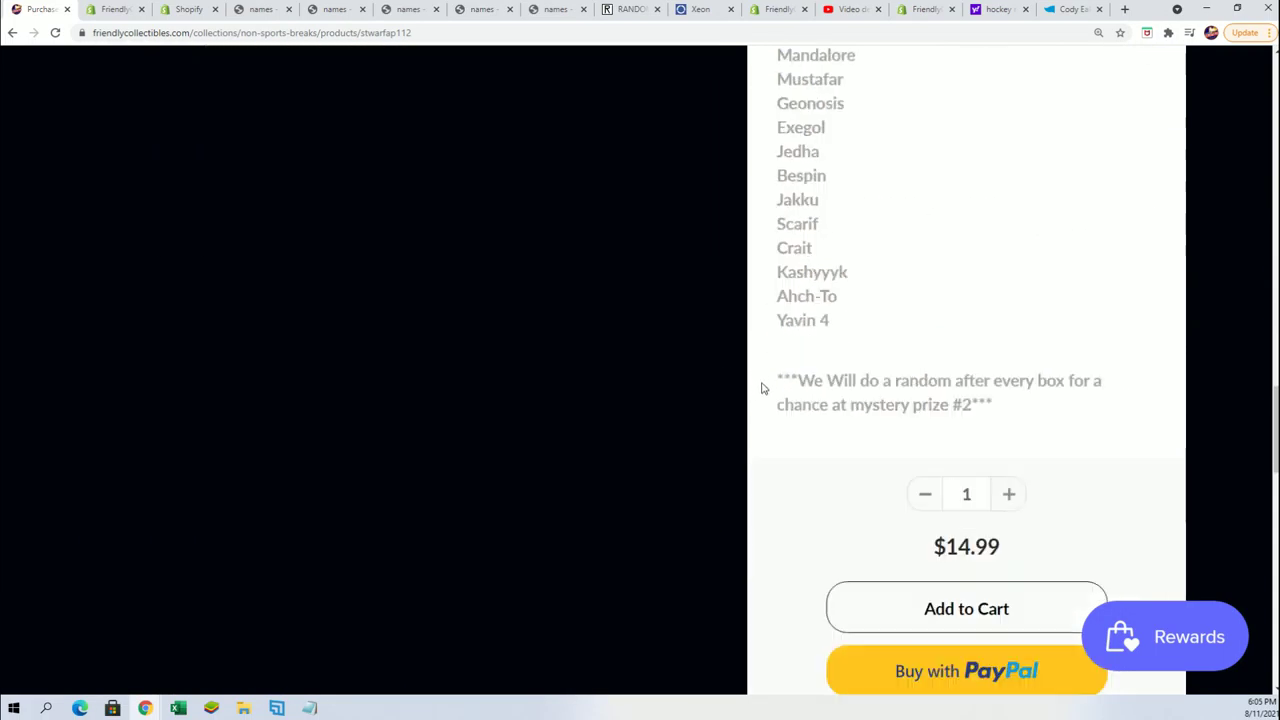
scroll(759, 387, down, 2)
scroll(971, 366, up, 3)
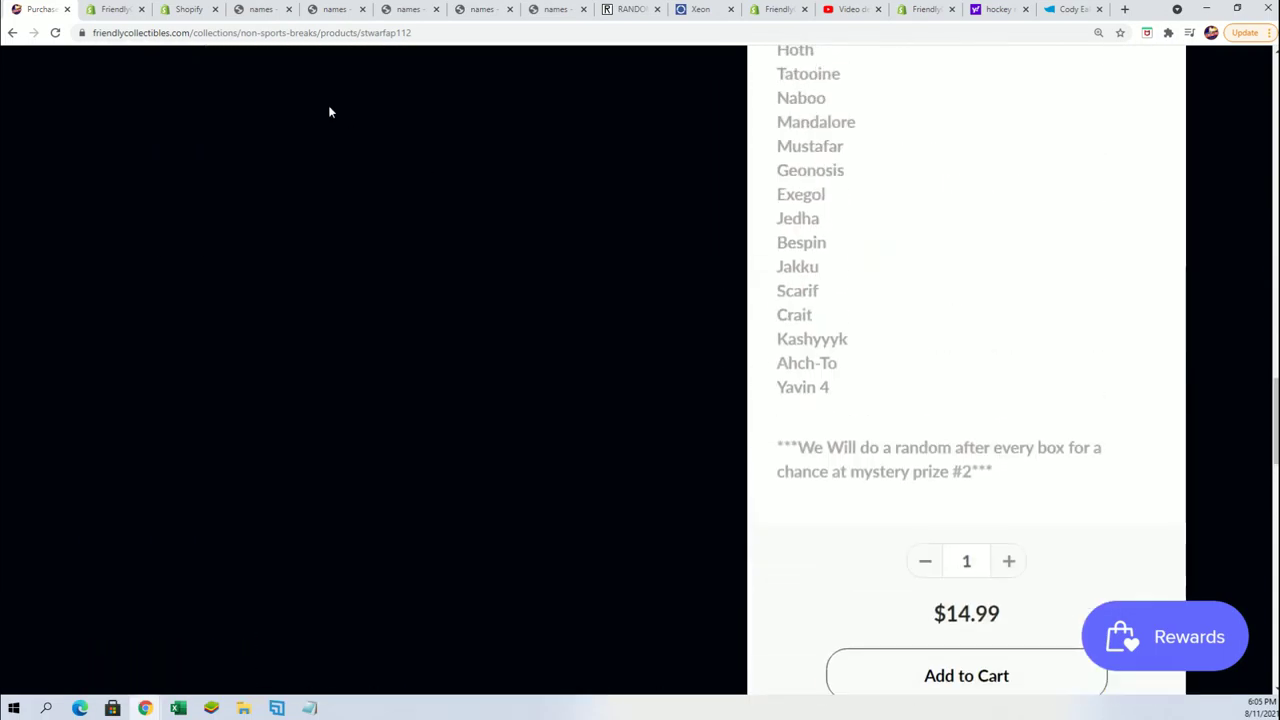
Copy the product page address from the address bar
right_click(399, 32)
click(423, 108)
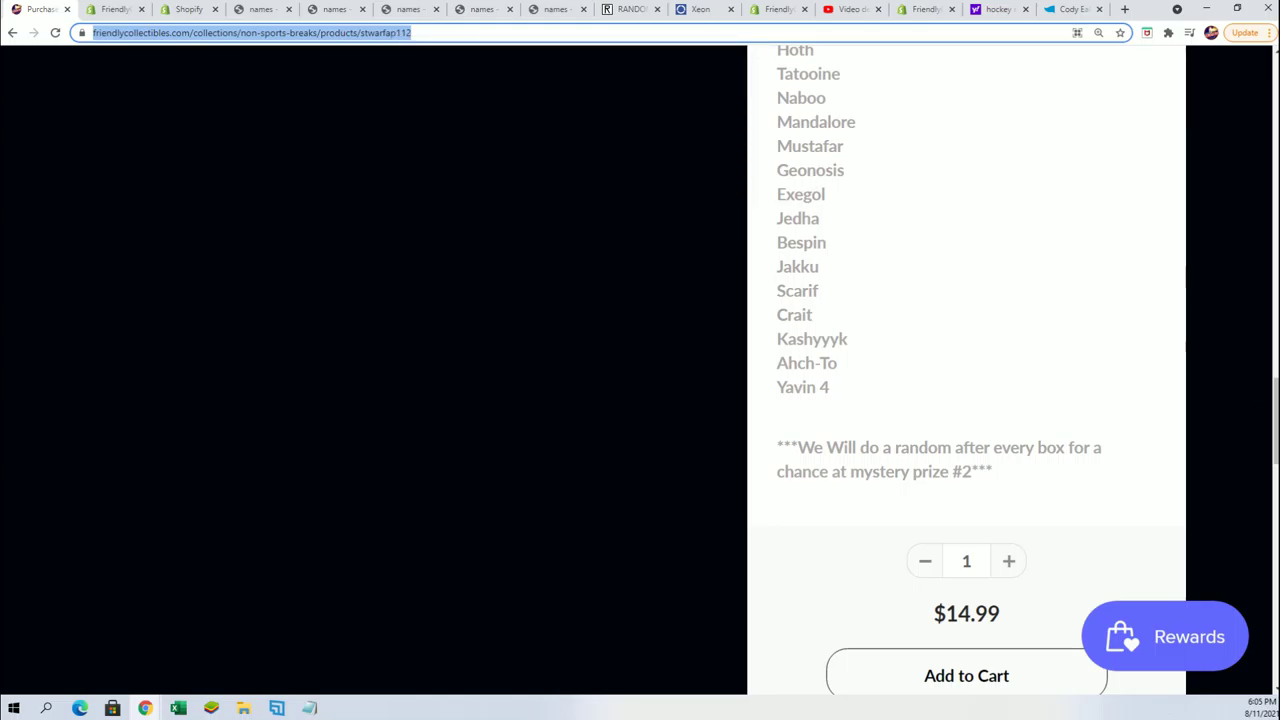
key(alt+Tab)
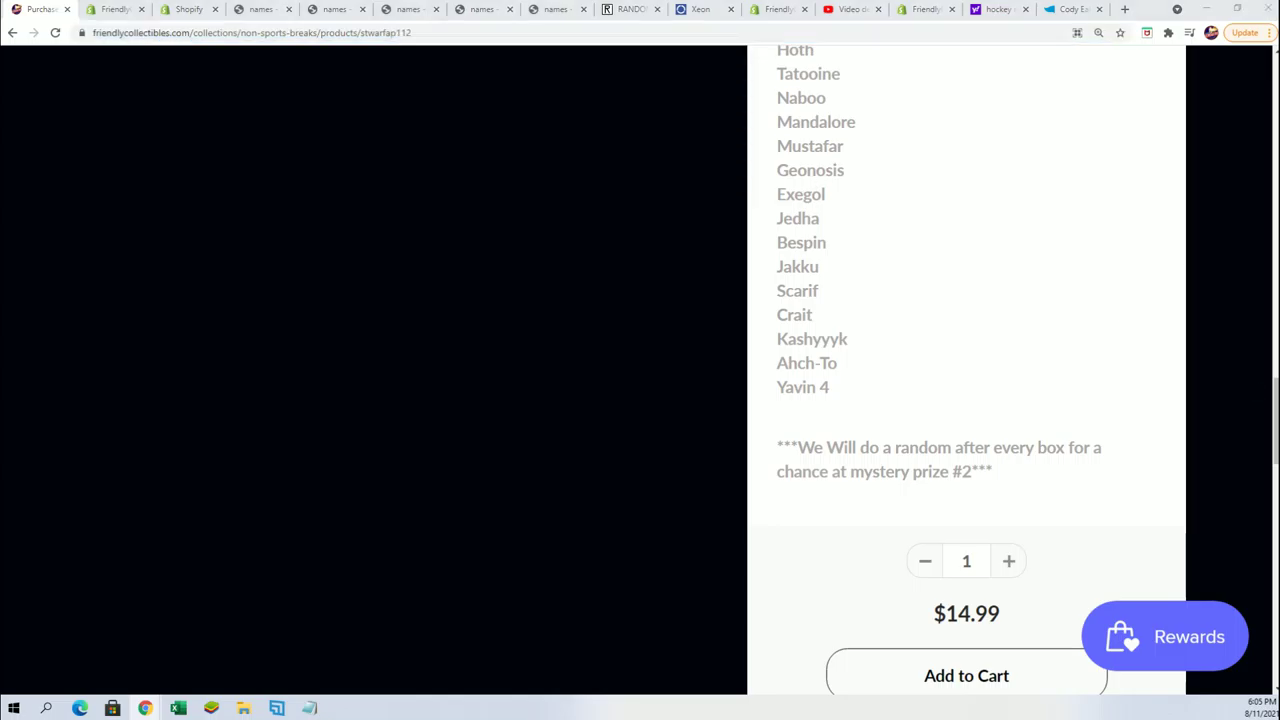